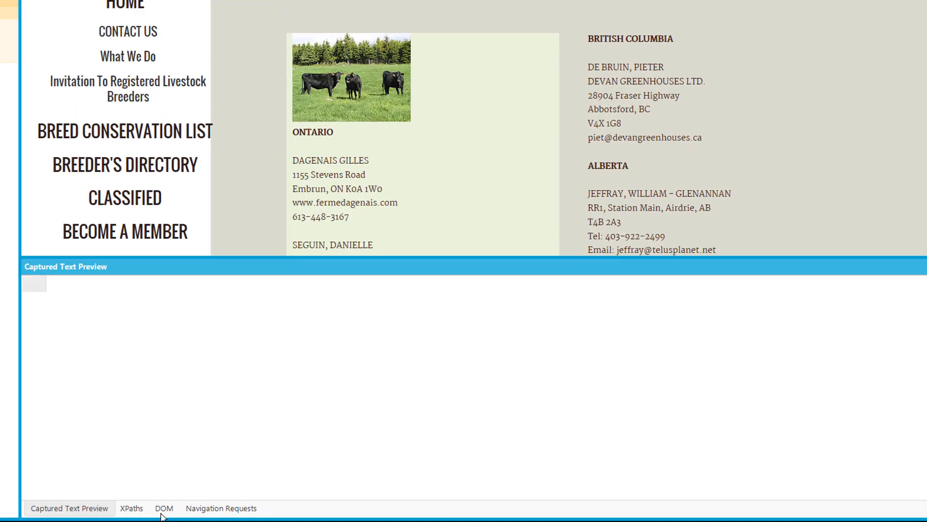
# - Inspect the DOM structure of the Ontario breeders' text block on the page
pyautogui.click(163, 512)
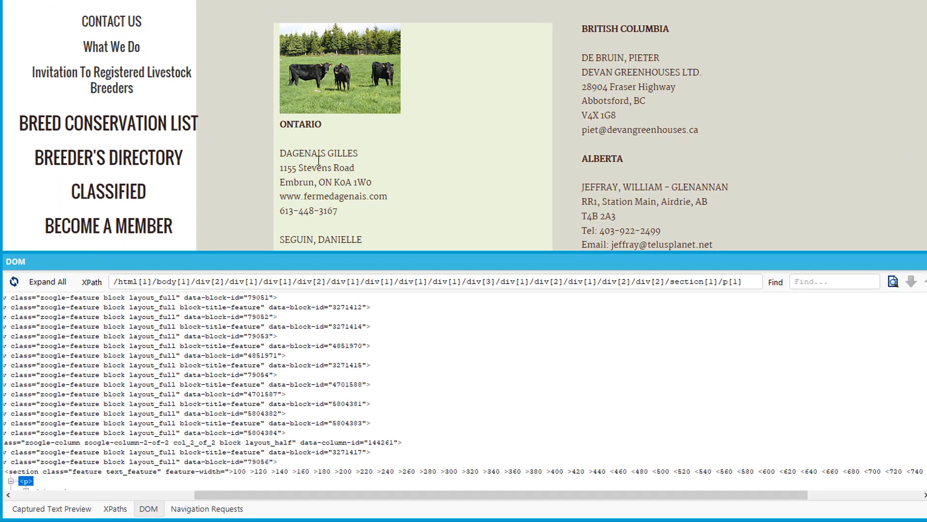
pyautogui.scroll(-2, 339, 154)
pyautogui.scroll(2, 386, 108)
pyautogui.scroll(-1, 377, 160)
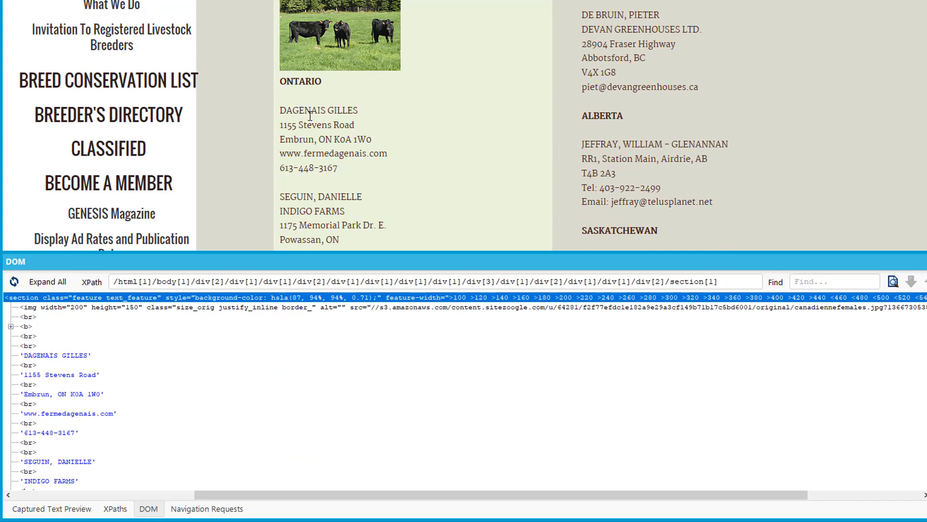
pyautogui.moveTo(214, 495); pyautogui.dragTo(113, 494)
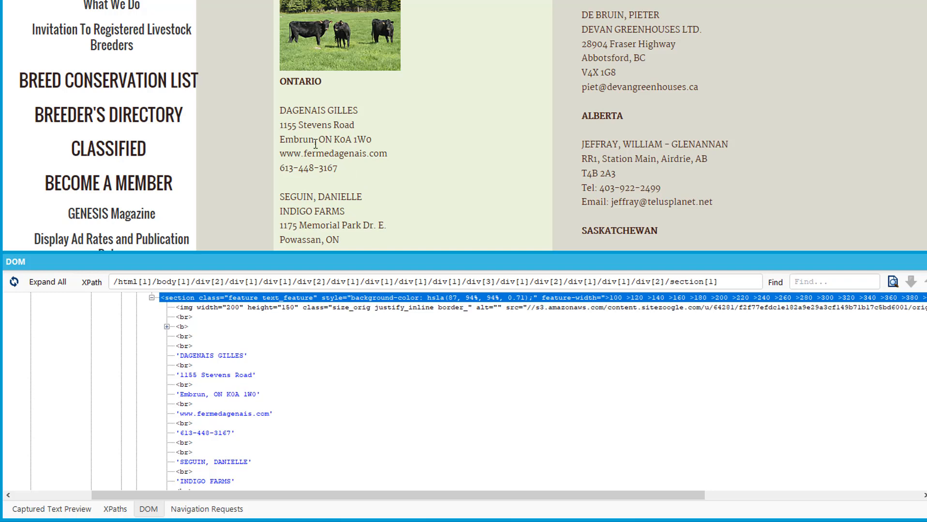
# - Create a Capture Text action on the Ontario breeders block with the detected address, phone, email and website fields, and preview the captured text
pyautogui.click(322, 115)
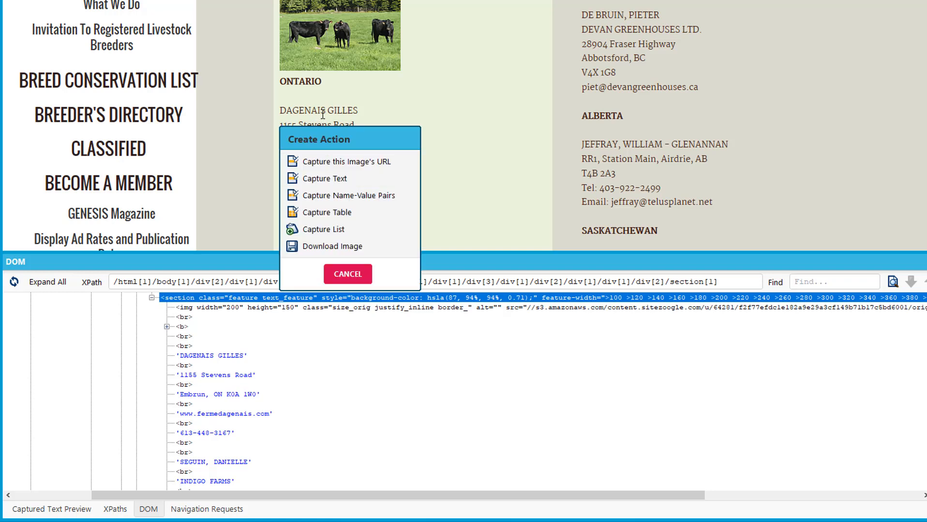
pyautogui.click(306, 180)
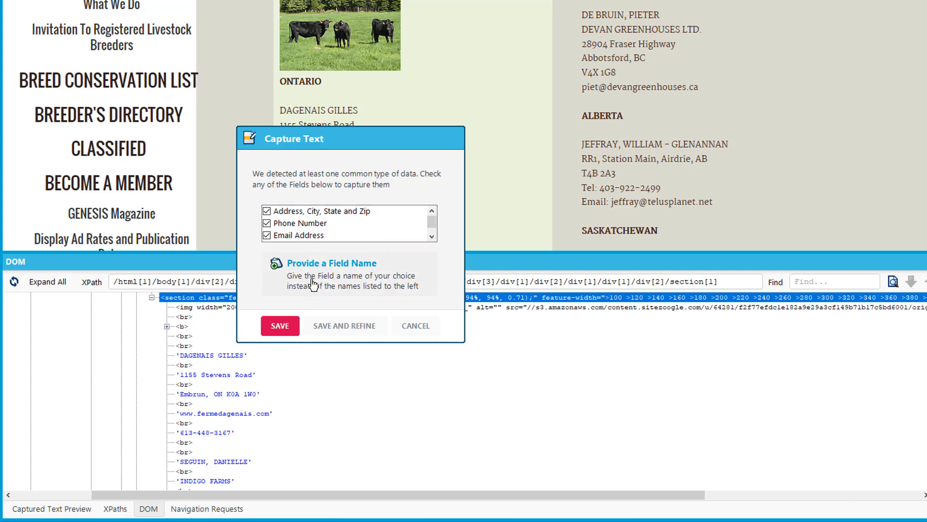
pyautogui.click(276, 329)
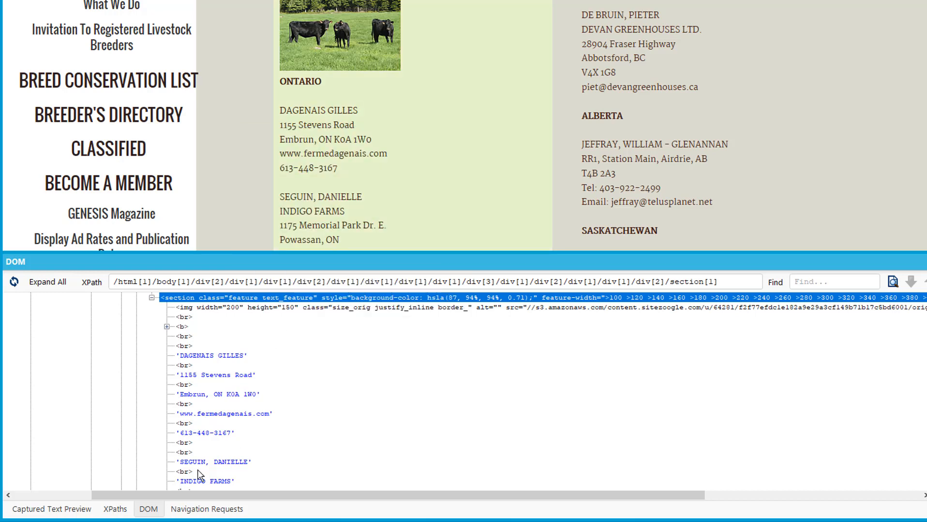
pyautogui.click(75, 514)
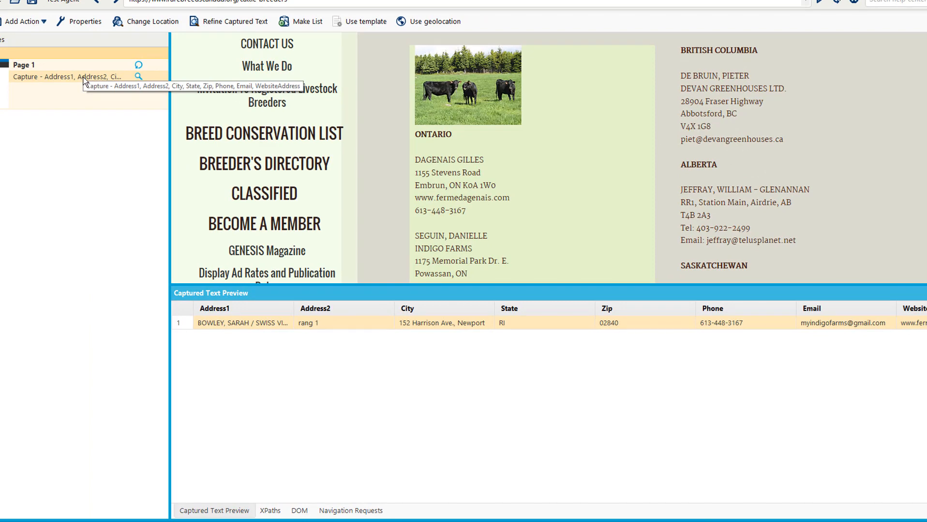
# - Review the capture definitions and field preview of the detected-fields capture action, leaving them unedited
pyautogui.rightClick(84, 81)
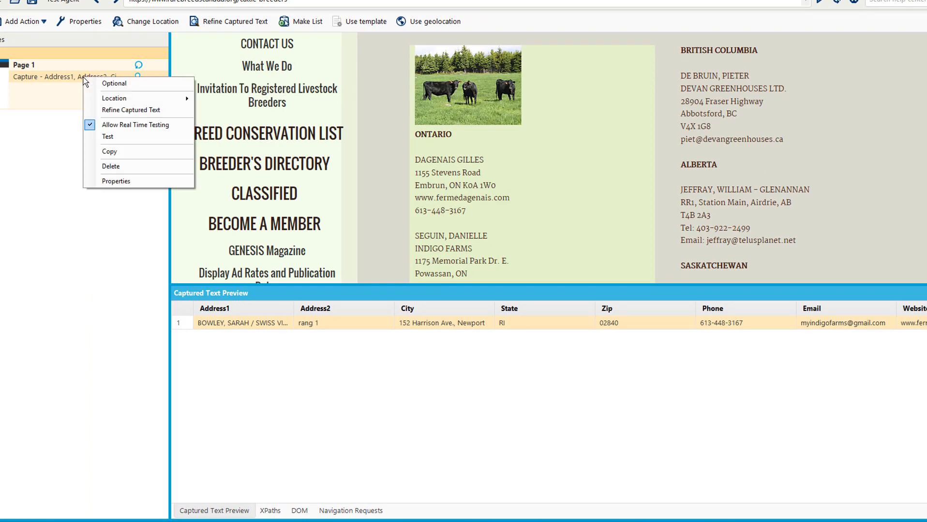
pyautogui.click(99, 110)
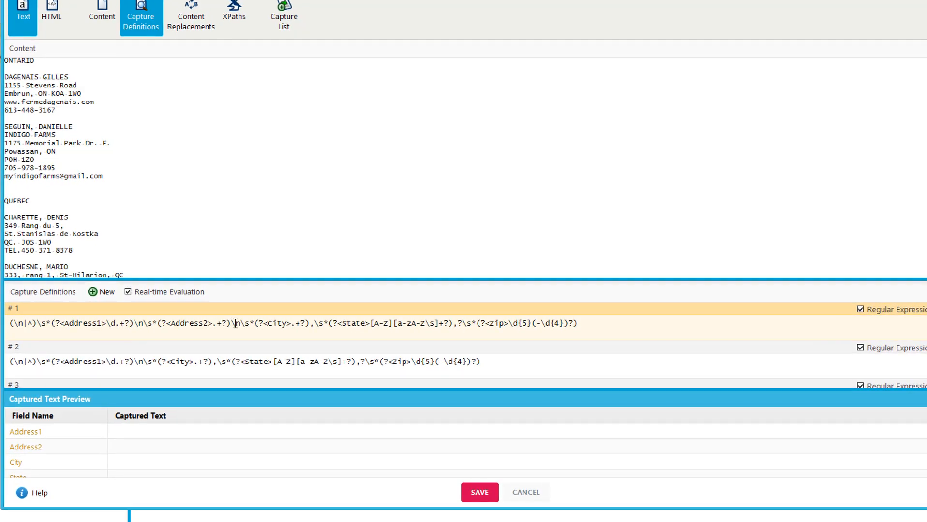
pyautogui.scroll(-6, 235, 324)
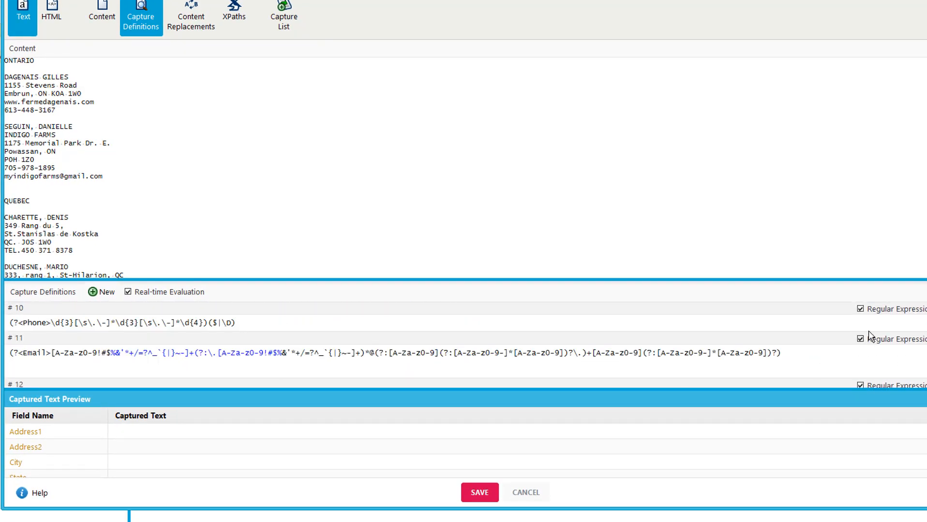
pyautogui.scroll(-1, 184, 323)
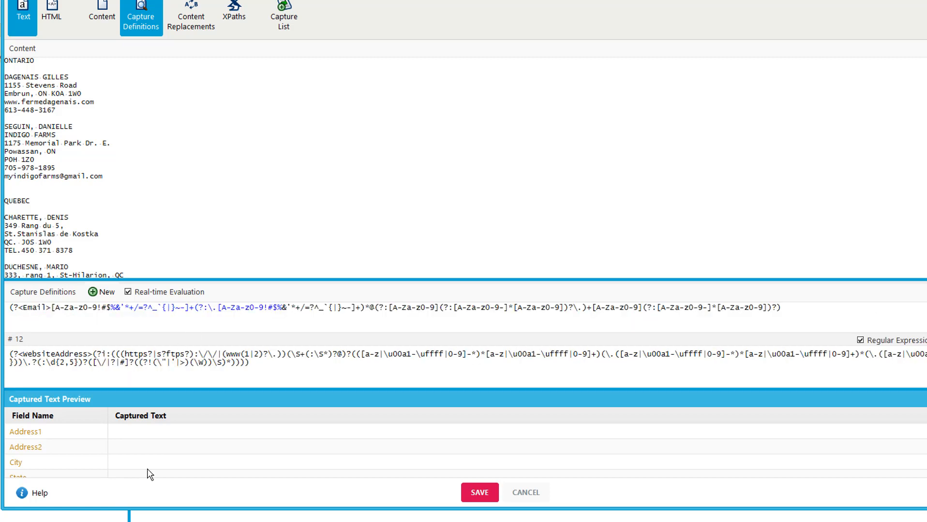
pyautogui.scroll(-1, 62, 441)
pyautogui.scroll(-1, 63, 442)
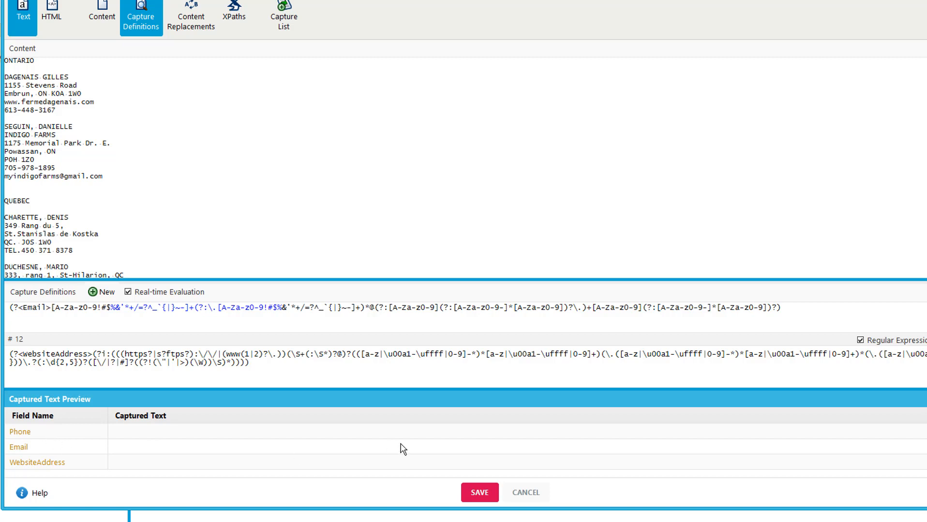
pyautogui.click(525, 493)
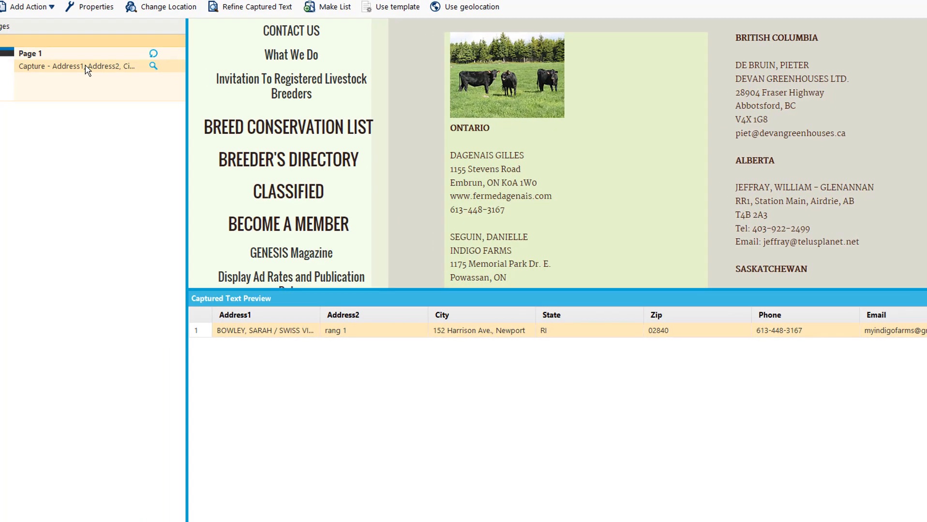
# - Delete the detected-fields capture action from Page 1
pyautogui.rightClick(86, 66)
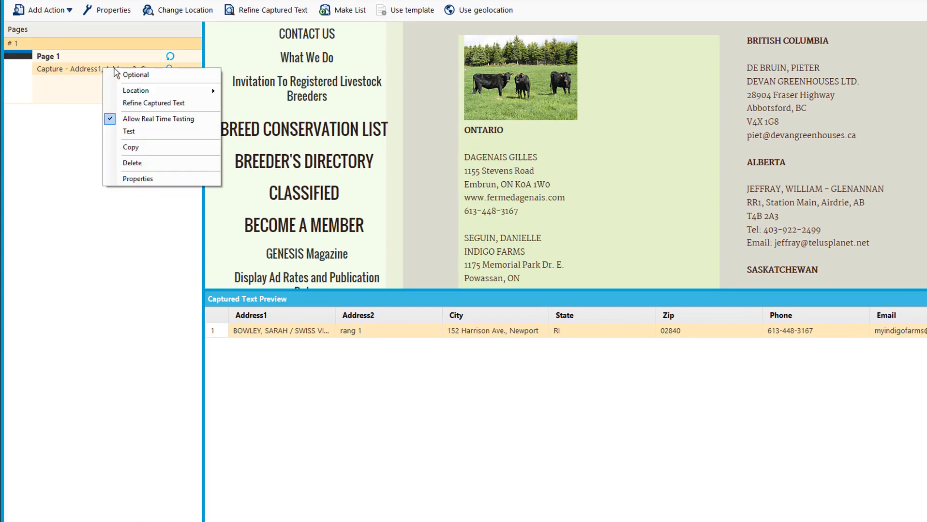
pyautogui.click(128, 163)
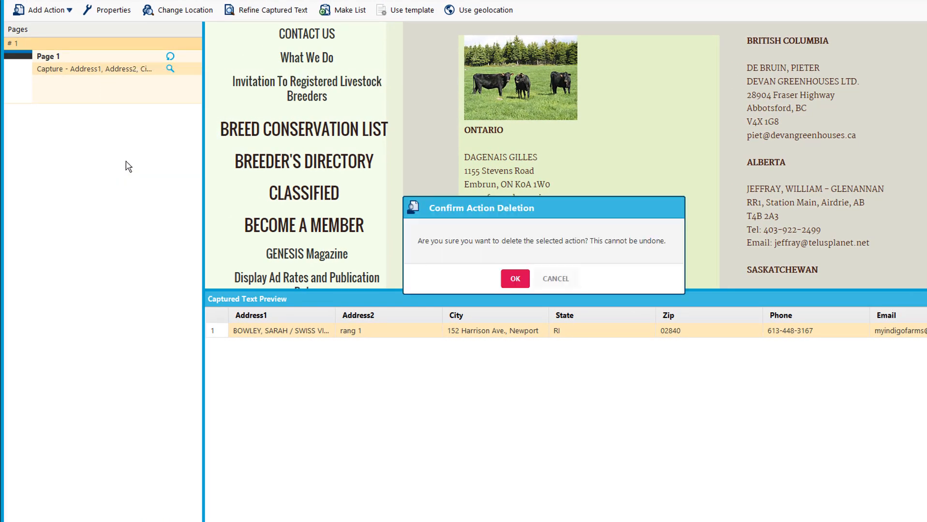
pyautogui.click(515, 279)
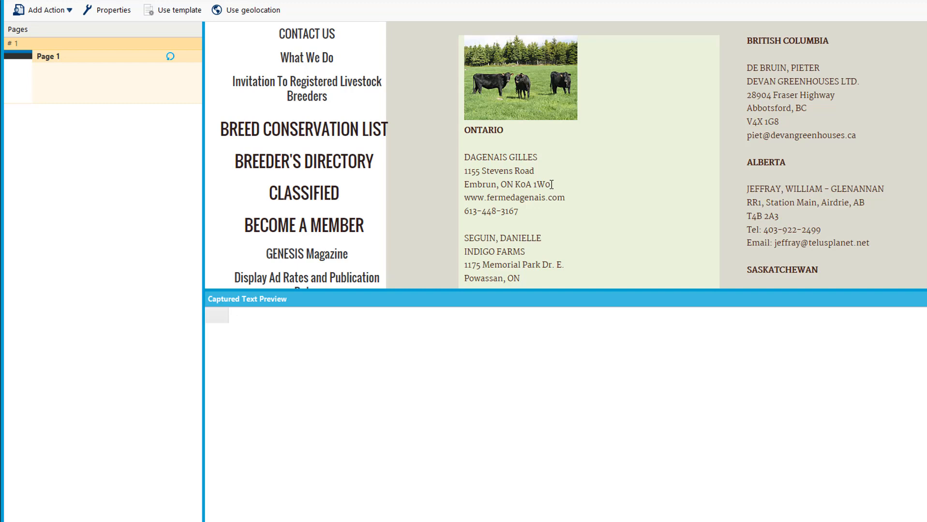
# - Create a Capture Text action on the Ontario breeders block with the custom field name "Name", saving it for refinement
pyautogui.click(485, 157)
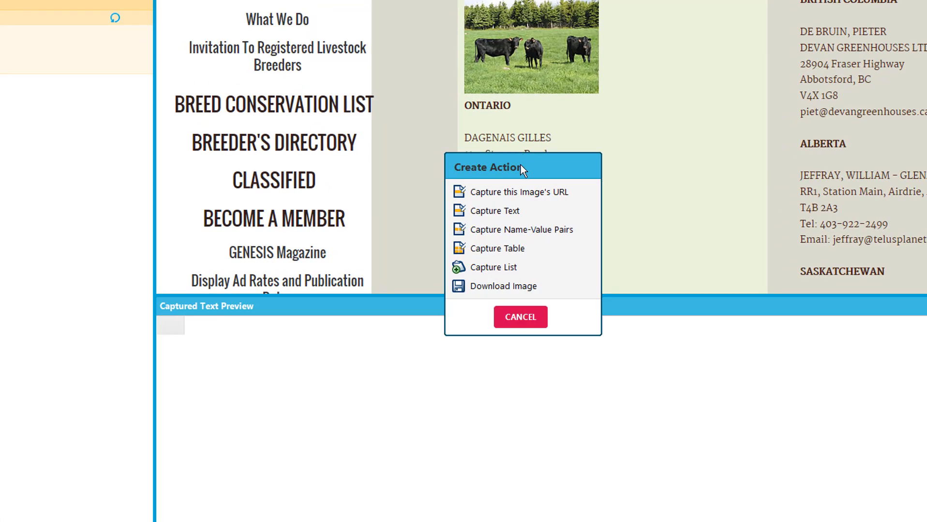
pyautogui.click(509, 214)
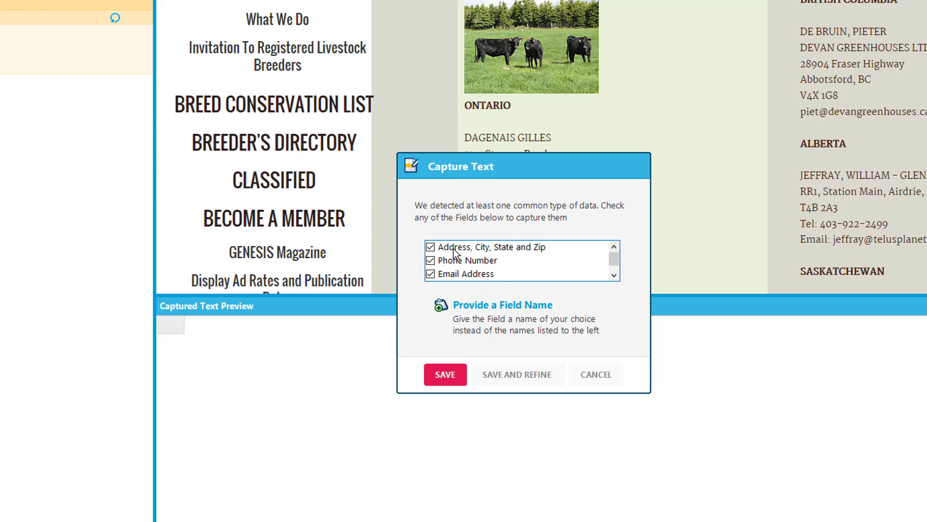
pyautogui.click(503, 319)
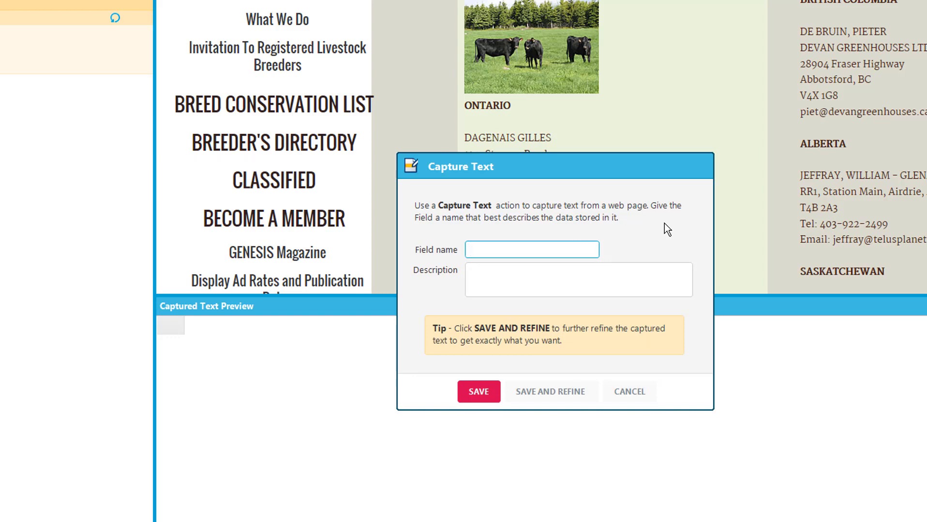
pyautogui.write('Name')
pyautogui.click(534, 391)
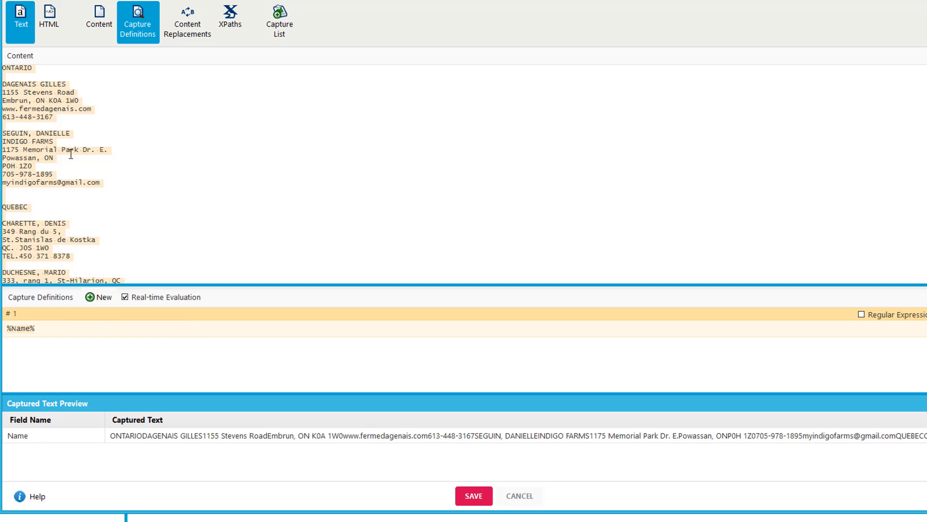
# - Switch the Name capture definition to a regular expression and remove its ^ and $ anchors
pyautogui.scroll(-7, 134, 141)
pyautogui.scroll(7, 141, 147)
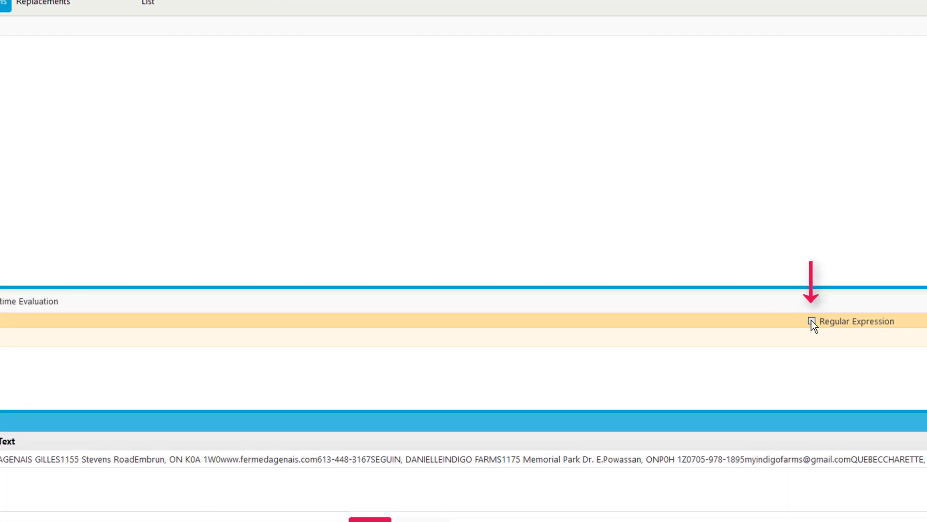
pyautogui.click(811, 321)
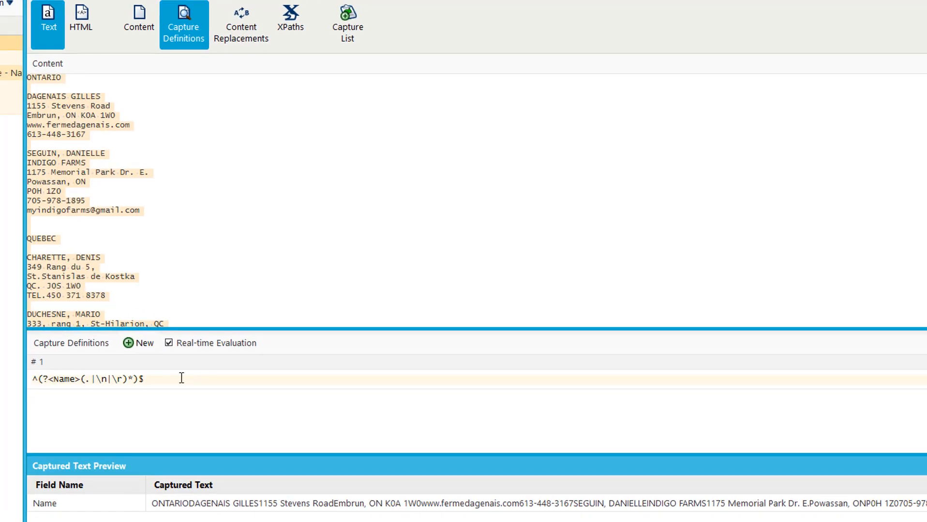
pyautogui.press('BackSpace')
pyautogui.hotkey('ctrl', 'Left')
pyautogui.hotkey('ctrl', 'Left')
pyautogui.hotkey('ctrl', 'Left')
pyautogui.hotkey('ctrl', 'Left')
pyautogui.hotkey('ctrl', 'Left')
pyautogui.press('Right')
pyautogui.press('BackSpace')
# - Replace the default pattern inside the Name group so the definition reads (?<Name>([A-Z]+\s[A-Z]+))
pyautogui.hotkey('ctrl', 'Right')
pyautogui.hotkey('ctrl', 'Right')
pyautogui.hotkey('ctrl', 'Right')
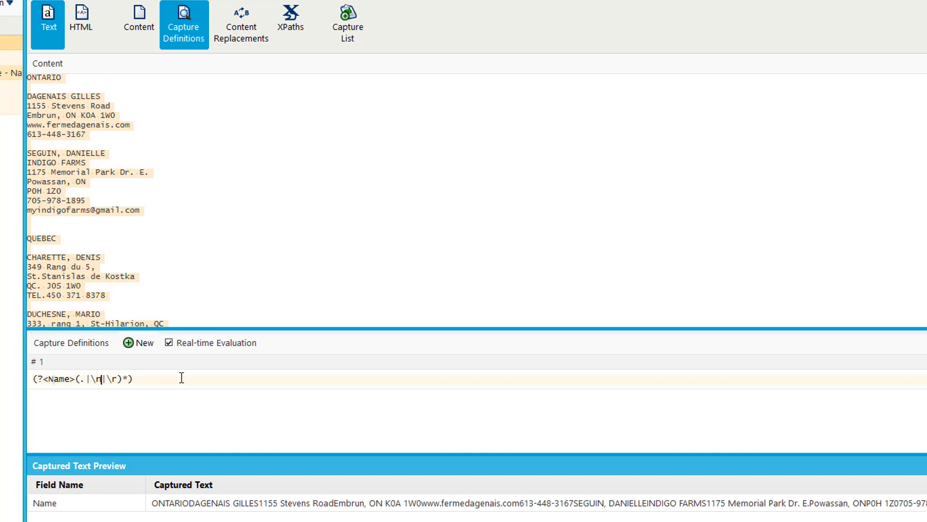
pyautogui.hotkey('ctrl', 'Right')
pyautogui.hotkey('ctrl', 'Right')
pyautogui.press('BackSpace')
pyautogui.press('BackSpace')
pyautogui.press('BackSpace')
pyautogui.press('BackSpace')
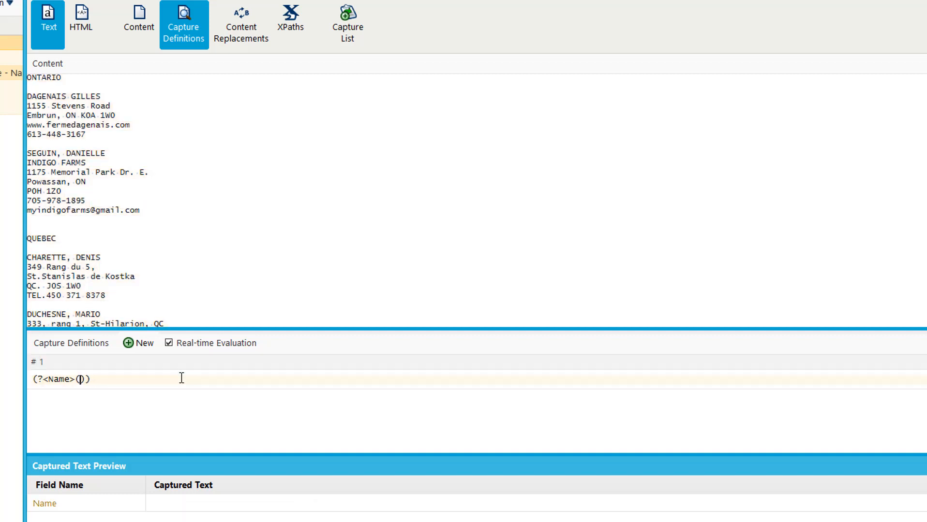
pyautogui.write('[A-Z]+\\s')
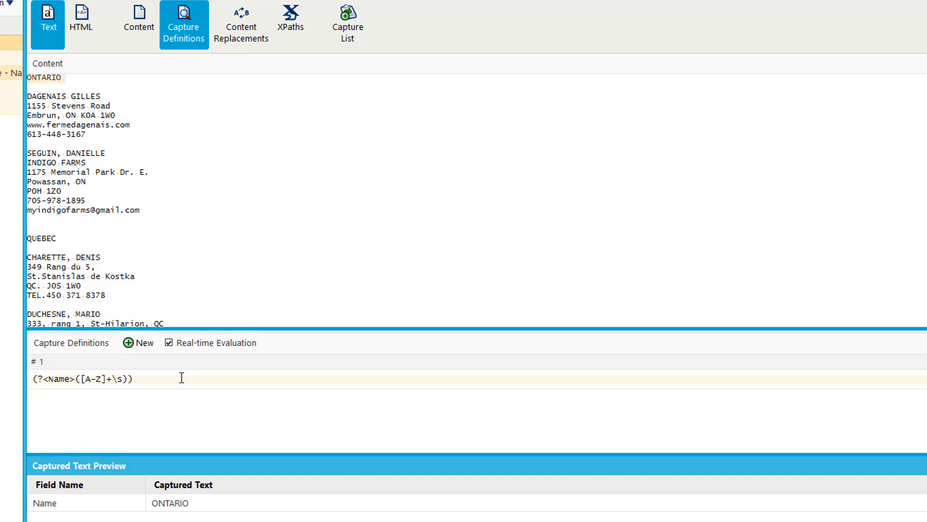
pyautogui.write('[A-Z]+')
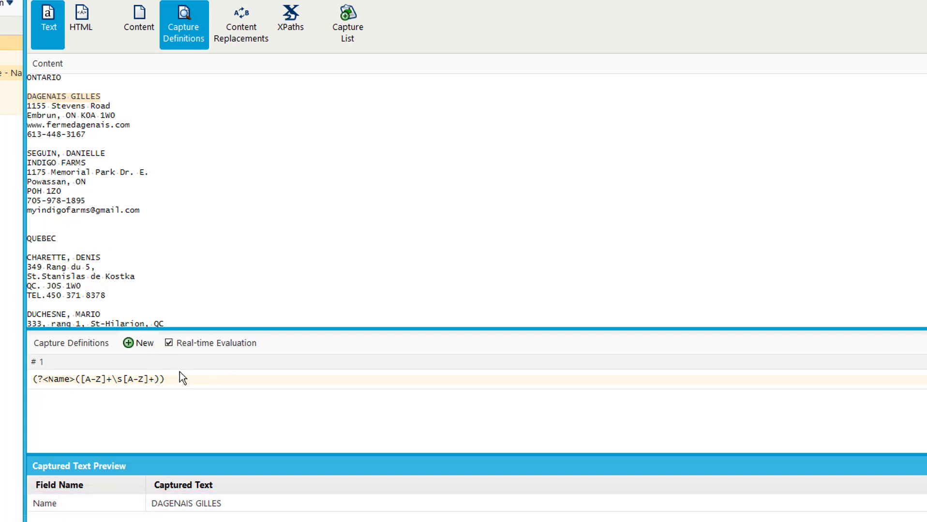
# - Enable Capture List for the Name capture and dismiss its information message
pyautogui.click(359, 30)
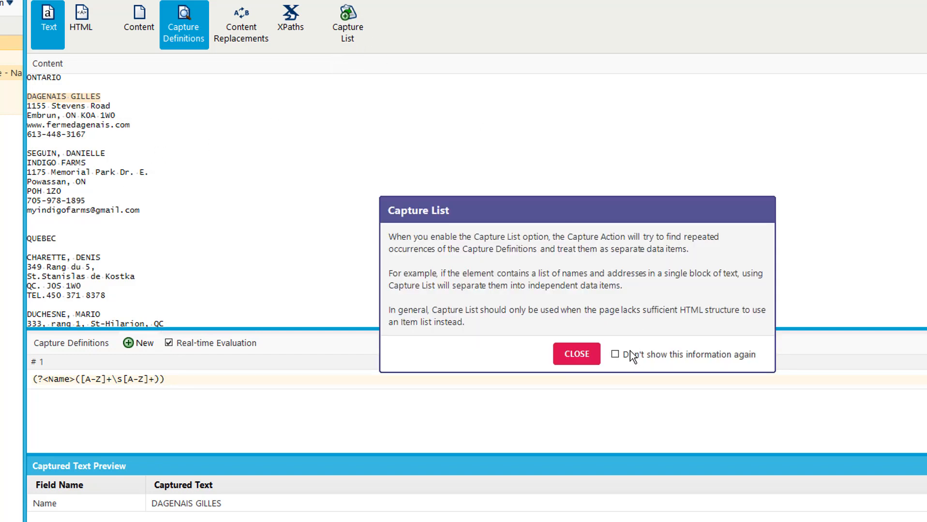
pyautogui.click(575, 361)
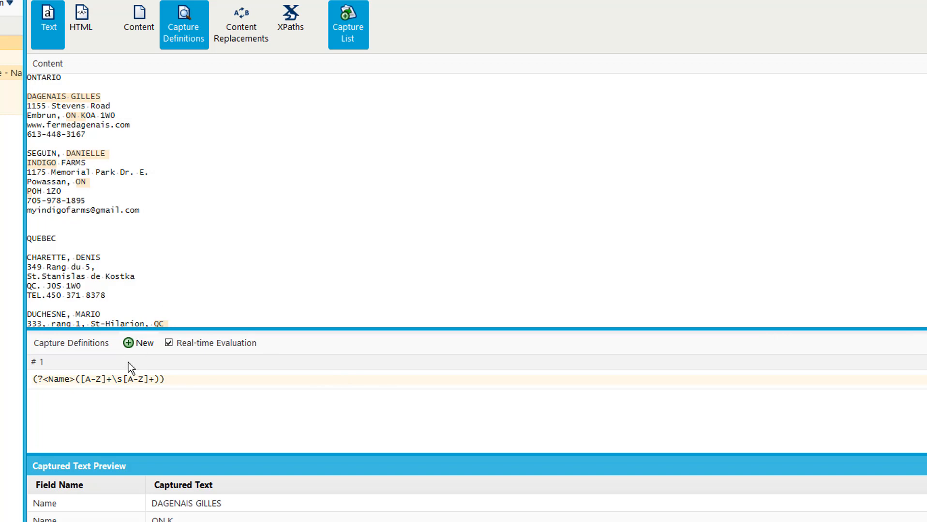